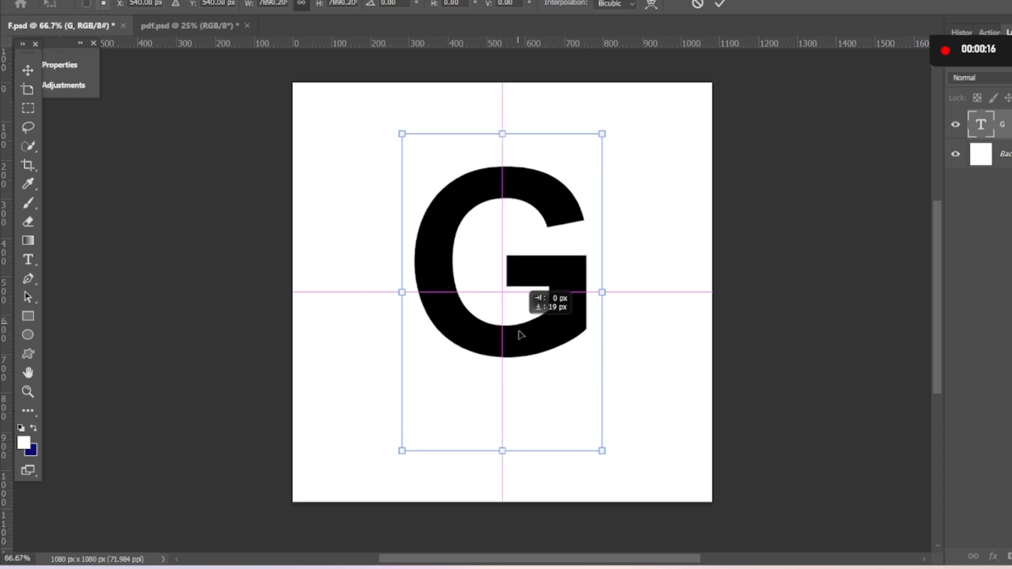
# Commit the letter G's transform and paste the revolver pattern over it, enlarged and centred to cover the whole letter.
pyautogui.press('Return')
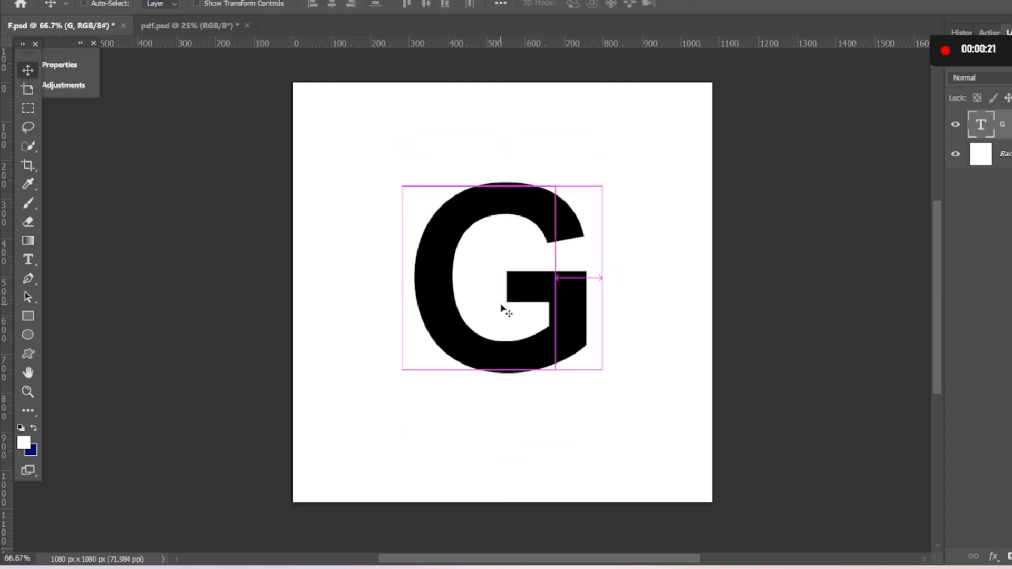
pyautogui.hotkey('ctrl', 'v')
pyautogui.moveTo(505, 293); pyautogui.dragTo(449, 210)
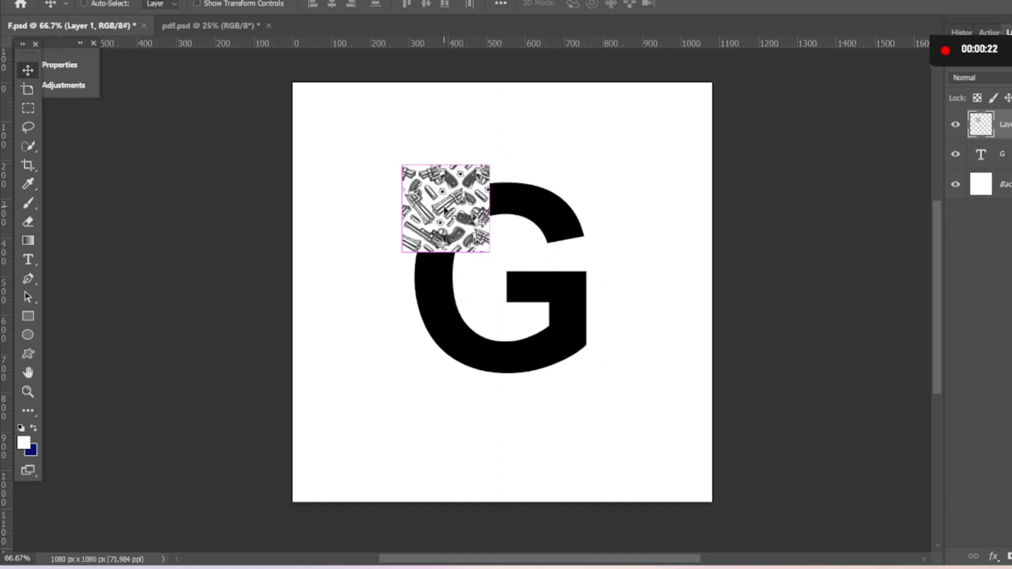
pyautogui.hotkey('ctrl', 't')
pyautogui.moveTo(446, 252); pyautogui.dragTo(474, 383)
pyautogui.moveTo(441, 318); pyautogui.dragTo(497, 314)
pyautogui.press('Return')
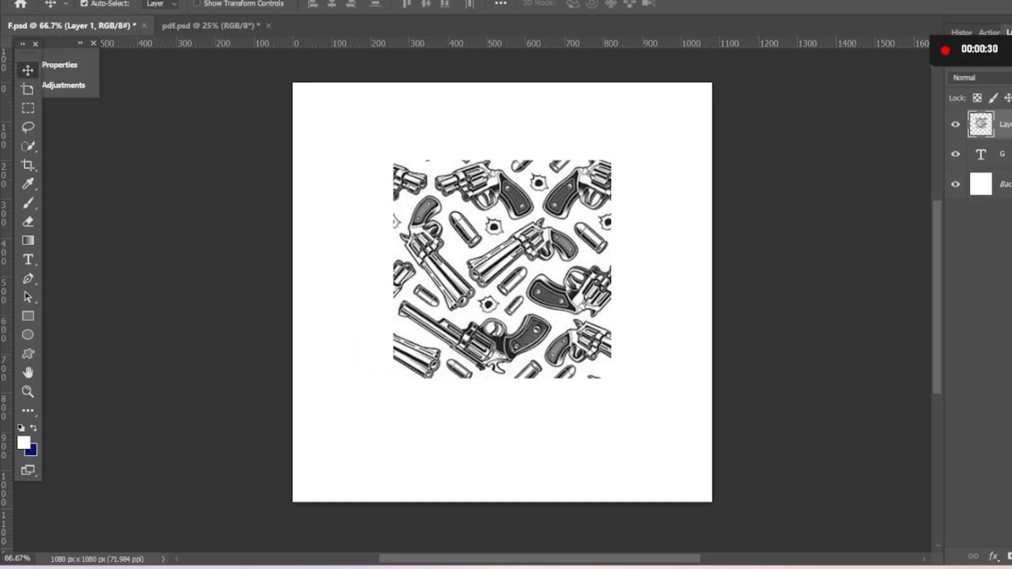
# Lower the pattern layer's opacity to 50% and select the long revolver along the G's lower curve with the Quick Selection tool.
pyautogui.press('5')
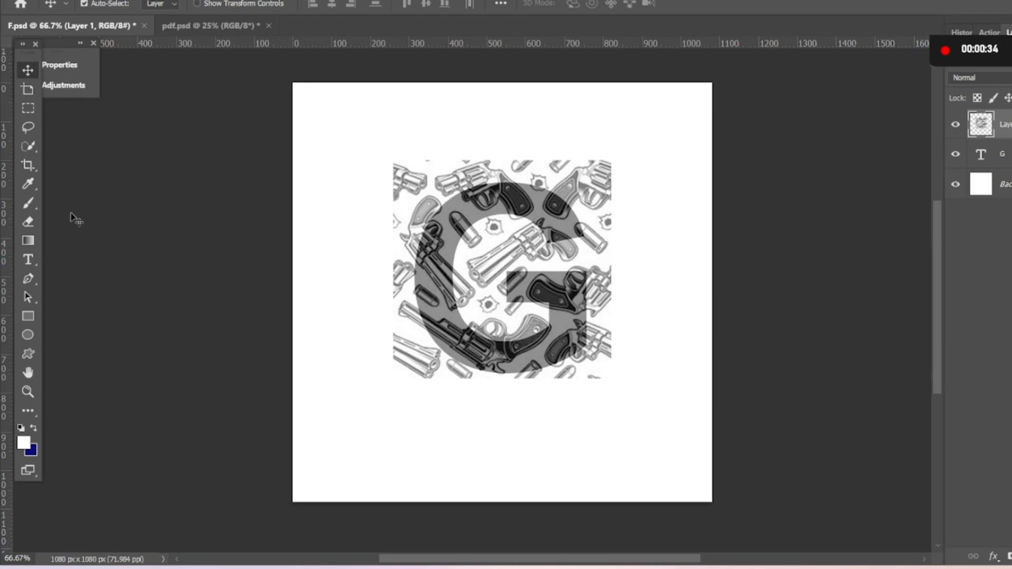
pyautogui.click(34, 147)
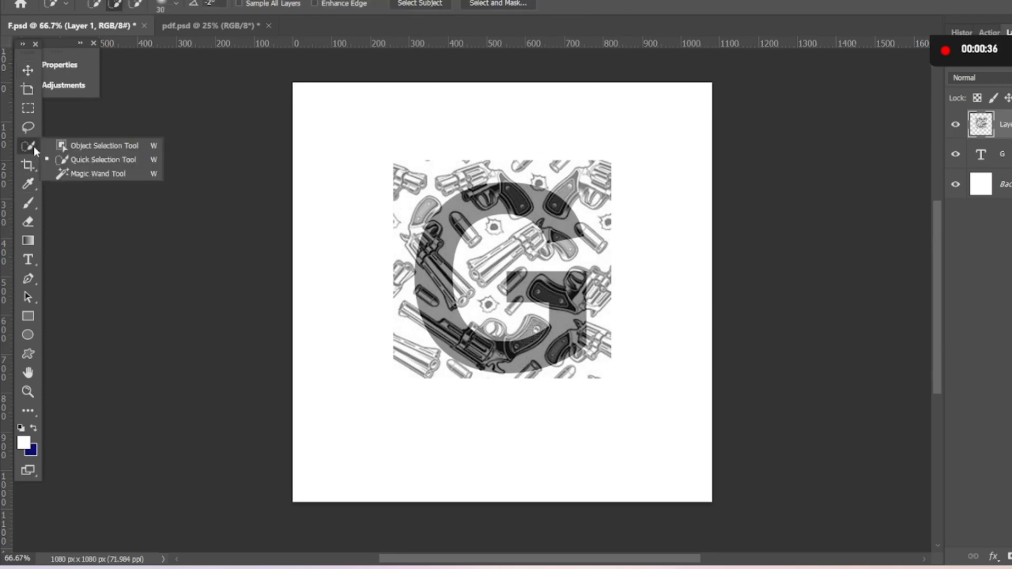
pyautogui.click(93, 157)
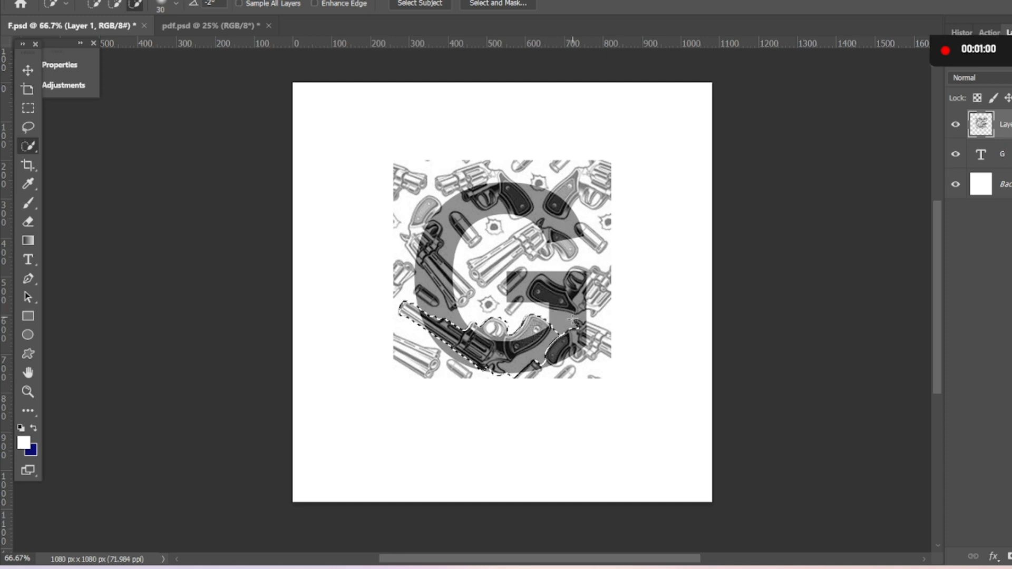
pyautogui.moveTo(572, 319)
pyautogui.mouseDown()
pyautogui.moveTo(532, 364)
pyautogui.moveTo(507, 367)
pyautogui.mouseUp()
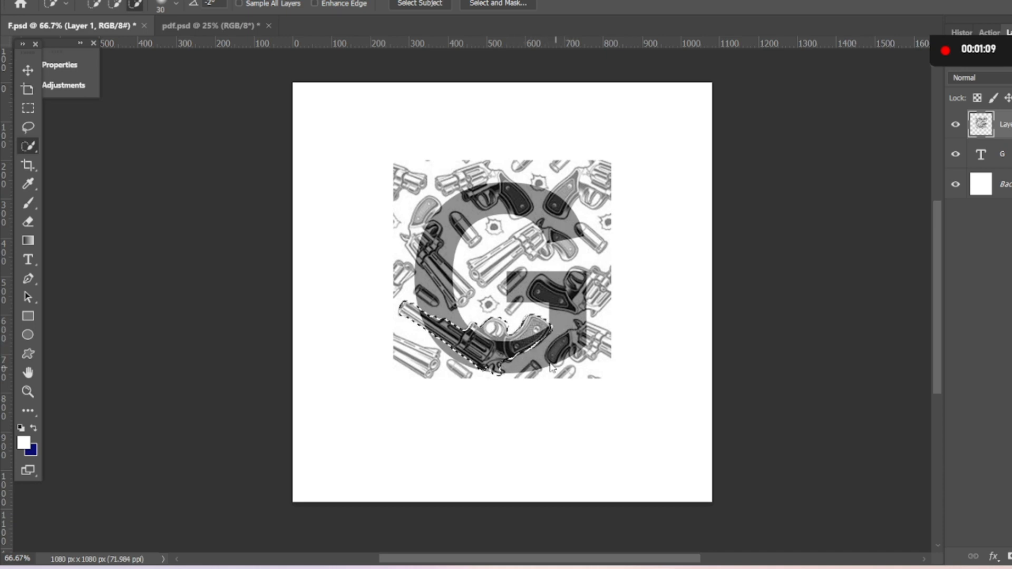
pyautogui.click(496, 360)
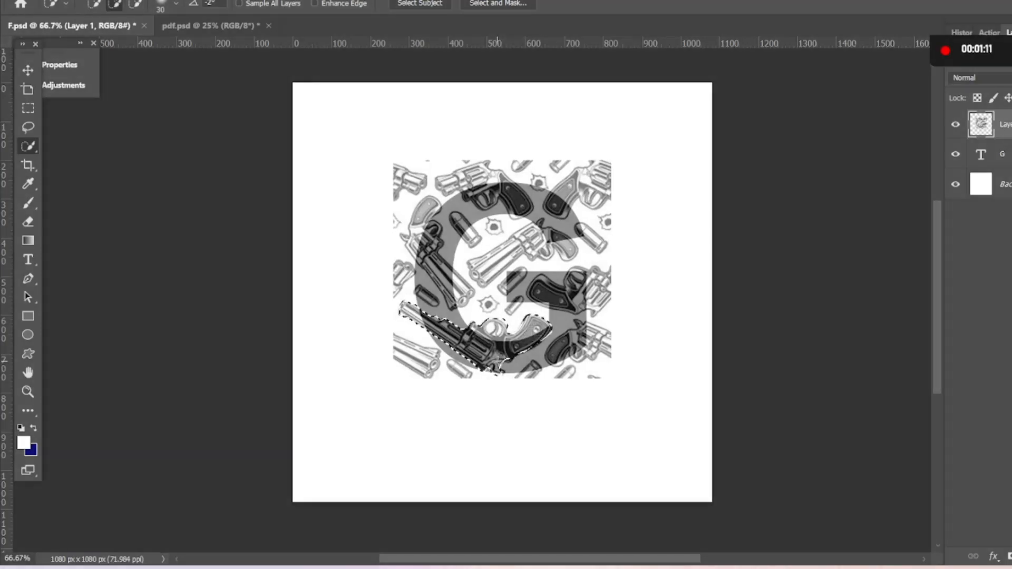
pyautogui.moveTo(498, 359); pyautogui.dragTo(499, 366)
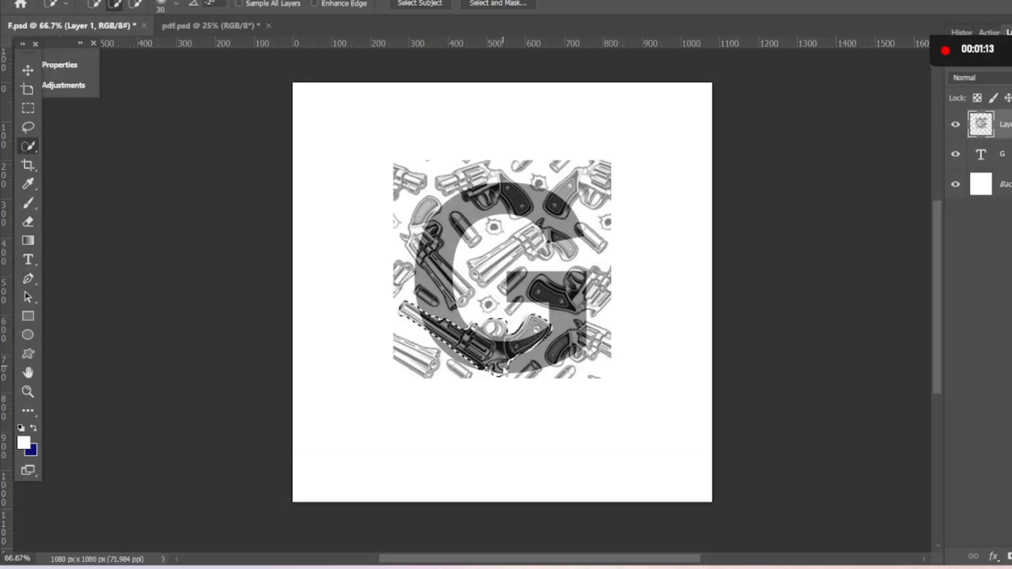
# Refine the selection around the lower revolver's hammer with a brush size of 15 and copy the revolver to a new layer.
pyautogui.press('alt')
pyautogui.press('capslock')
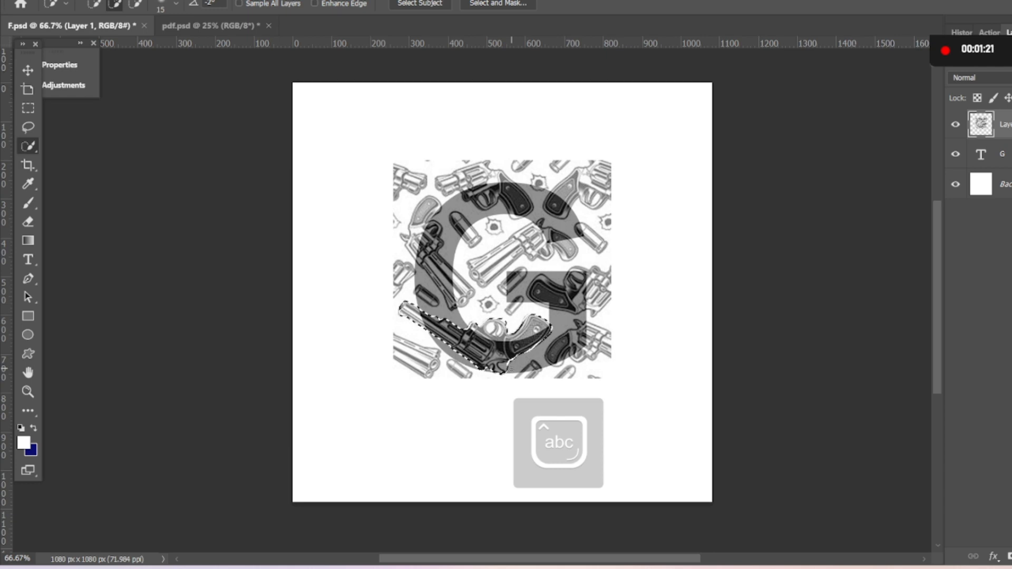
pyautogui.press('alt')
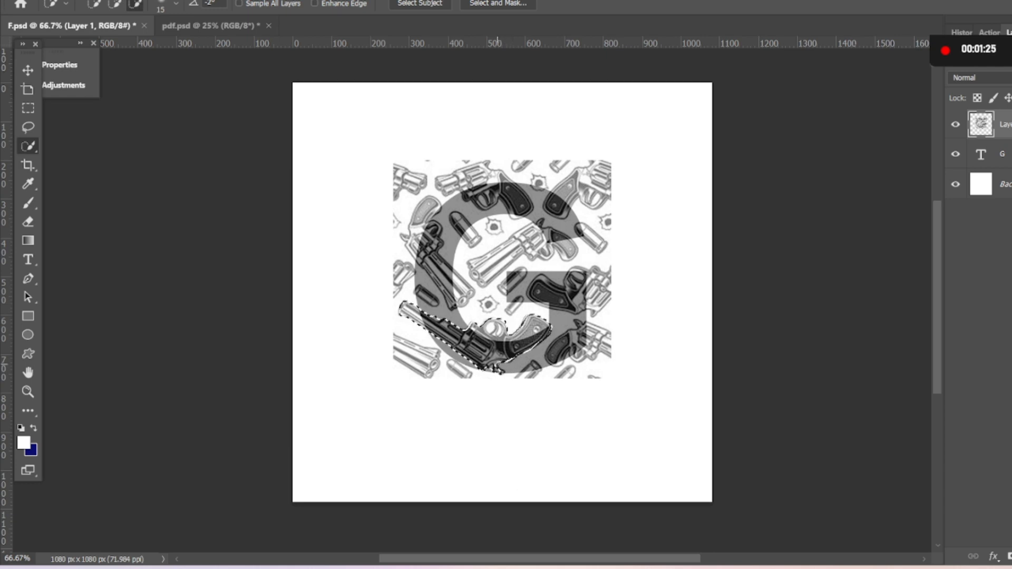
pyautogui.keyDown('alt'); pyautogui.click(498, 364); pyautogui.keyUp('alt')
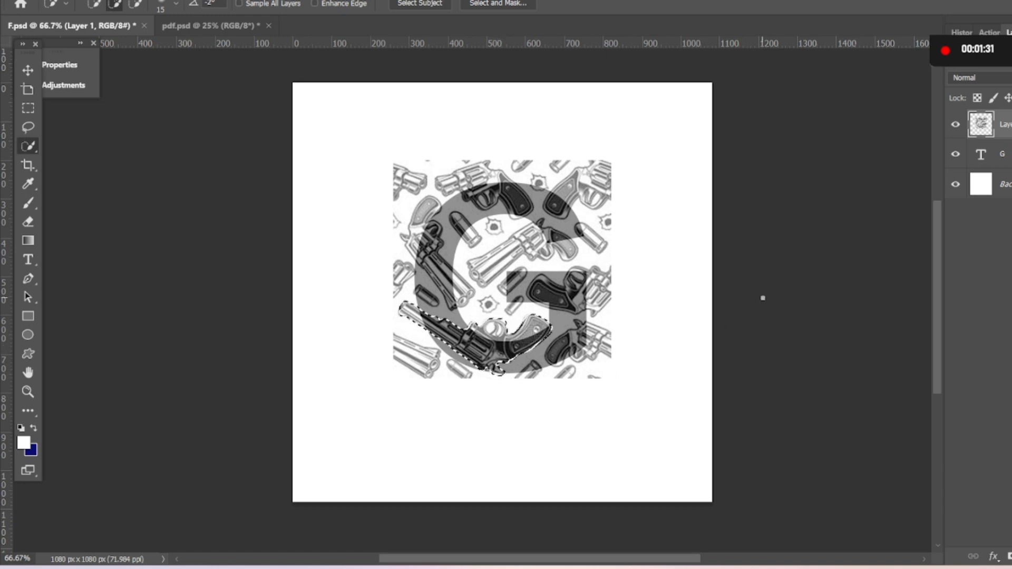
pyautogui.hotkey('ctrl', 'j')
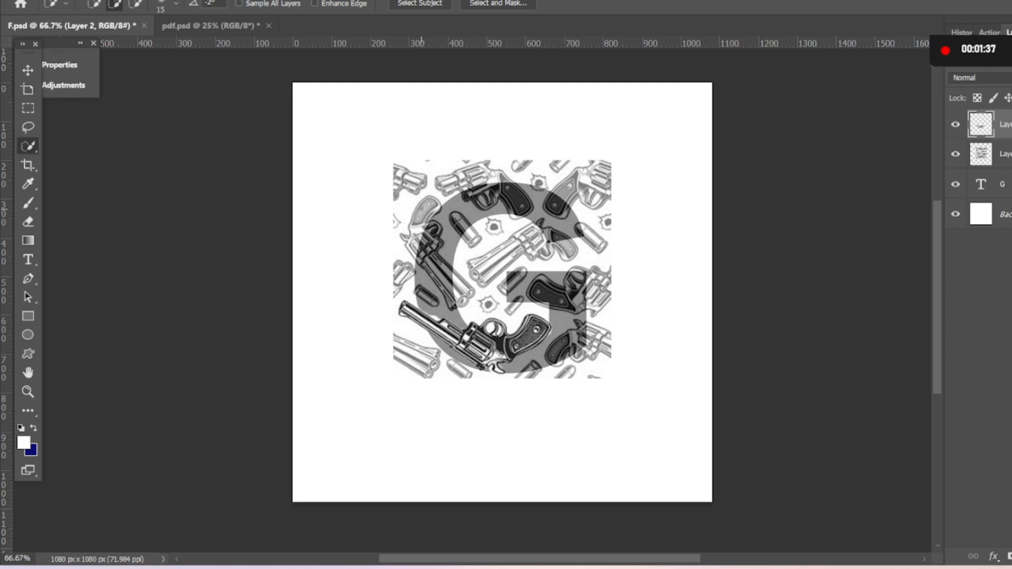
pyautogui.moveTo(428, 204)
pyautogui.mouseDown()
pyautogui.moveTo(422, 222)
pyautogui.moveTo(440, 209)
pyautogui.moveTo(429, 203)
pyautogui.moveTo(414, 221)
pyautogui.moveTo(417, 240)
pyautogui.moveTo(402, 239)
pyautogui.moveTo(423, 244)
pyautogui.moveTo(448, 285)
pyautogui.mouseUp()
pyautogui.hotkey('ctrl', 'd')
pyautogui.press(']')
pyautogui.press(']')
pyautogui.press(']')
pyautogui.moveTo(446, 275); pyautogui.dragTo(432, 222)
pyautogui.hotkey('ctrl', 'z')
pyautogui.hotkey('ctrl', 'd')
# Quick-select the revolver on the G's left side from the pattern layer and copy it to a new layer.
pyautogui.click(981, 154)
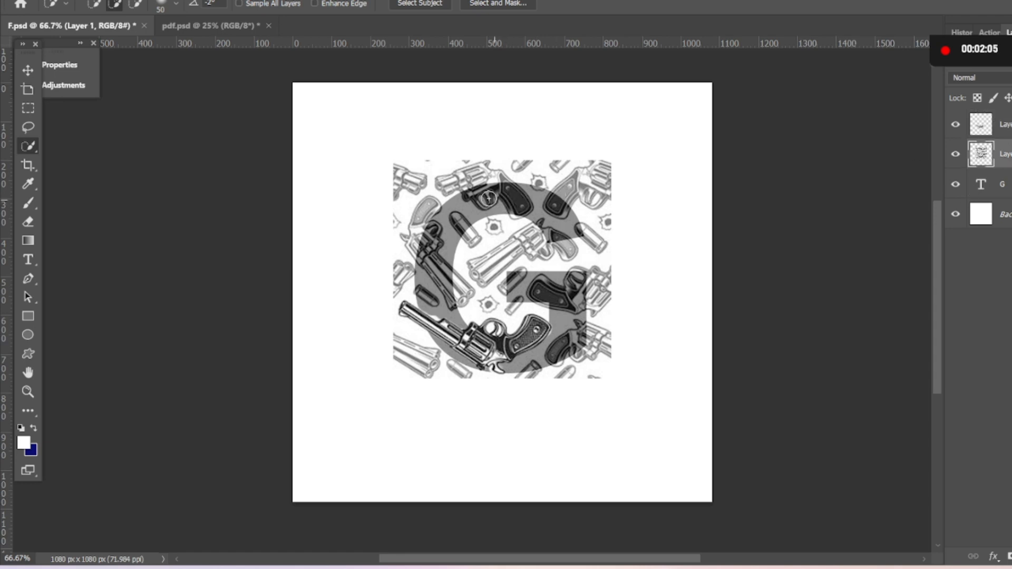
pyautogui.moveTo(428, 206)
pyautogui.mouseDown()
pyautogui.moveTo(434, 213)
pyautogui.moveTo(416, 232)
pyautogui.moveTo(438, 270)
pyautogui.mouseUp()
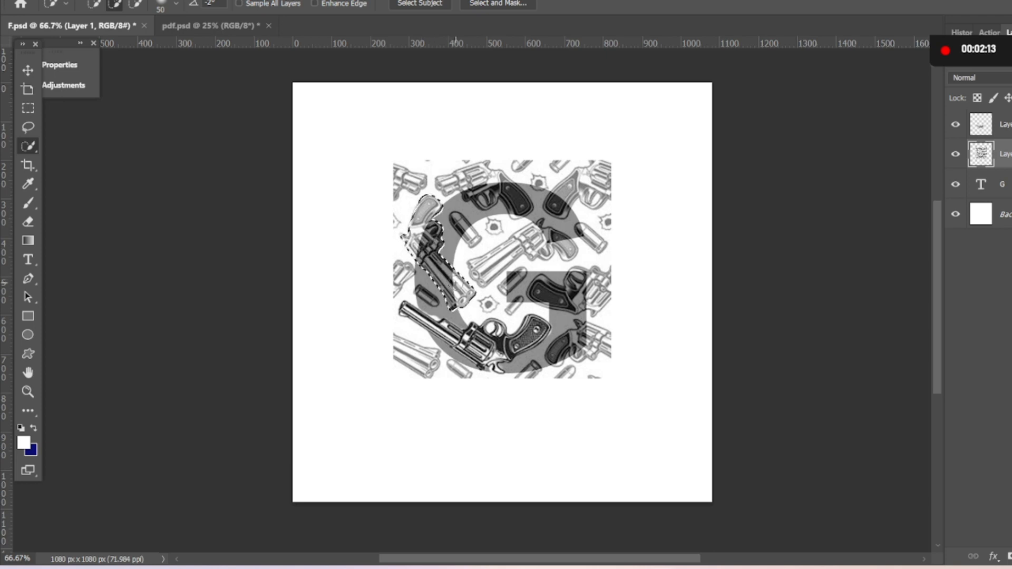
pyautogui.hotkey('ctrl', 'j')
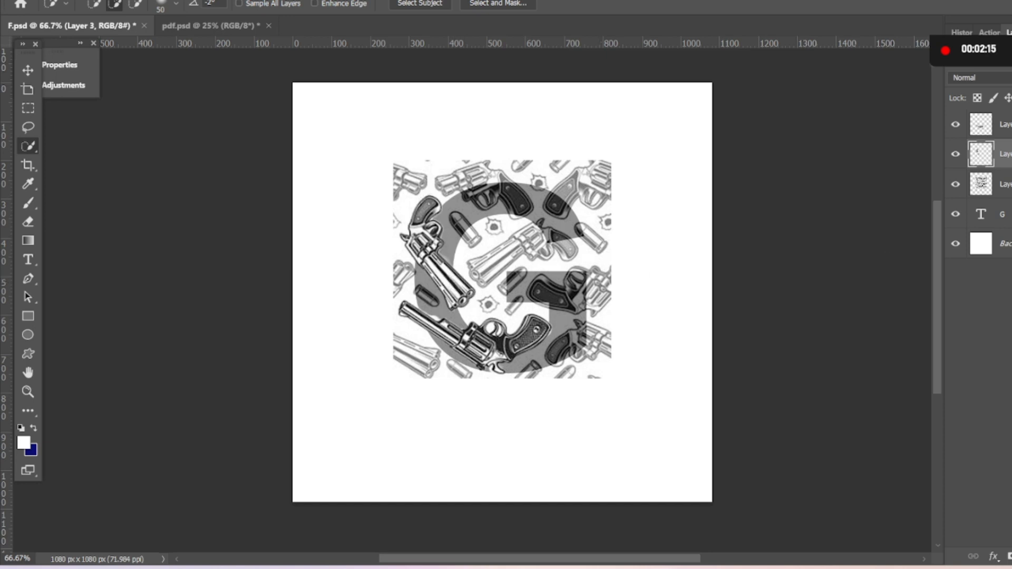
# Quick-select the short revolver at the top of the G from the pattern layer and copy it to a new layer.
pyautogui.click(1006, 184)
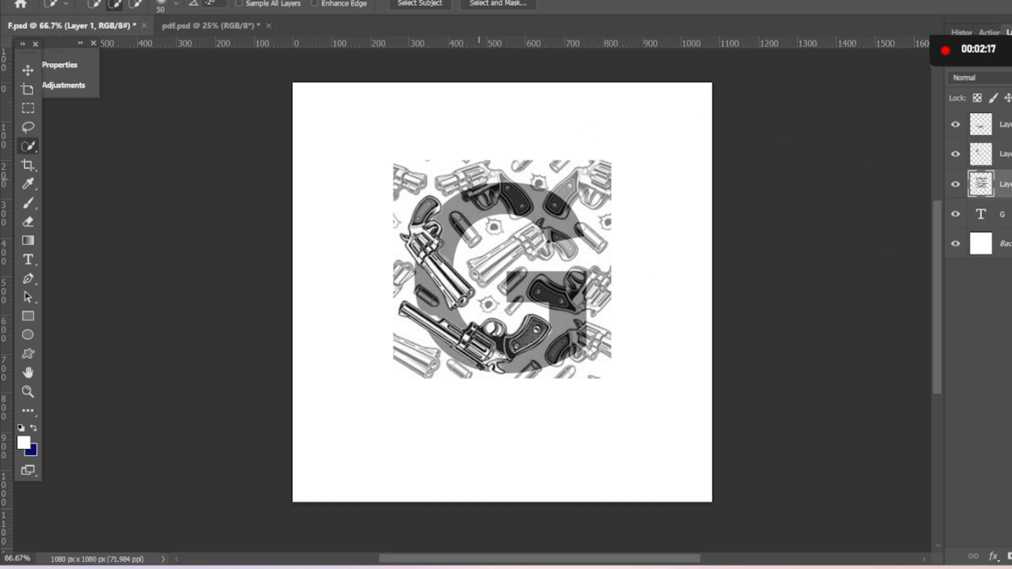
pyautogui.moveTo(483, 174); pyautogui.dragTo(450, 180)
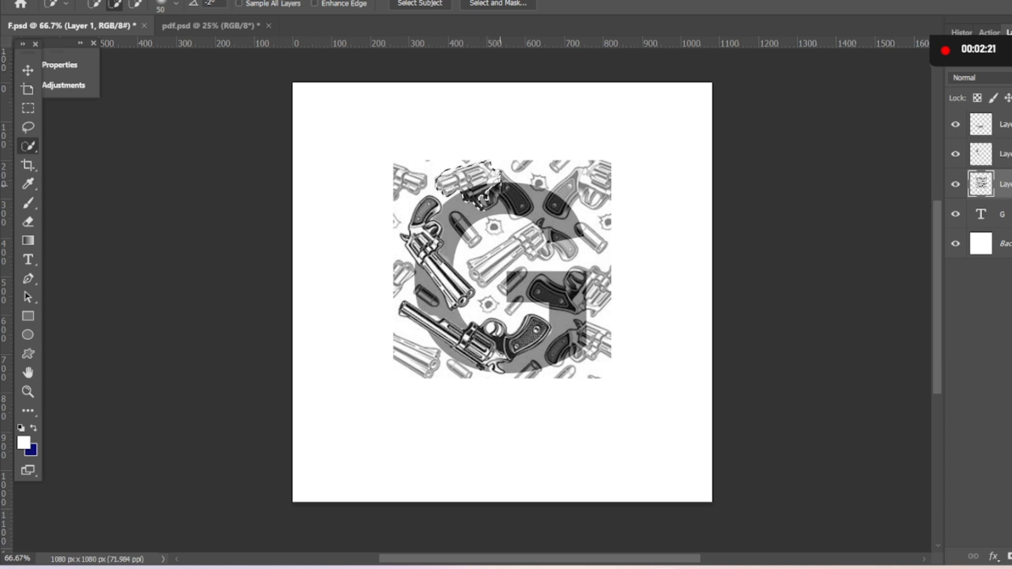
pyautogui.click(501, 189)
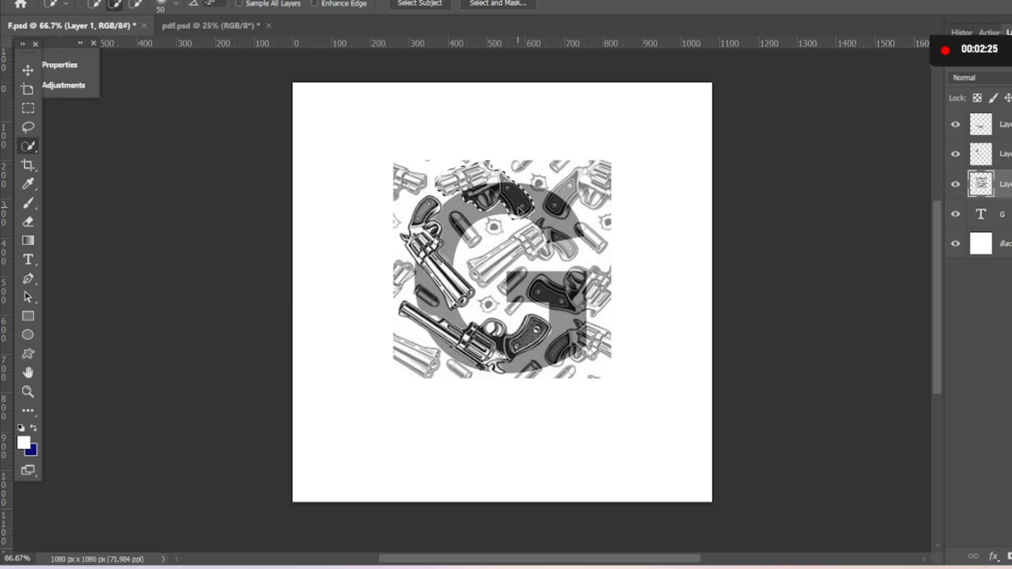
pyautogui.hotkey('ctrl', 'j')
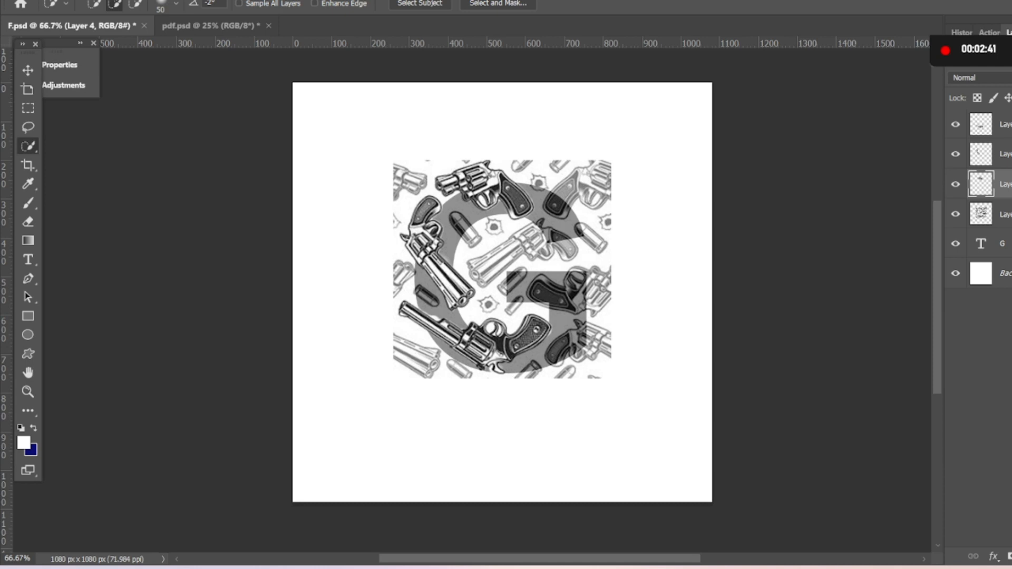
# Clip the pattern layer to the letter G and restore its opacity to 100%.
pyautogui.click(1006, 215)
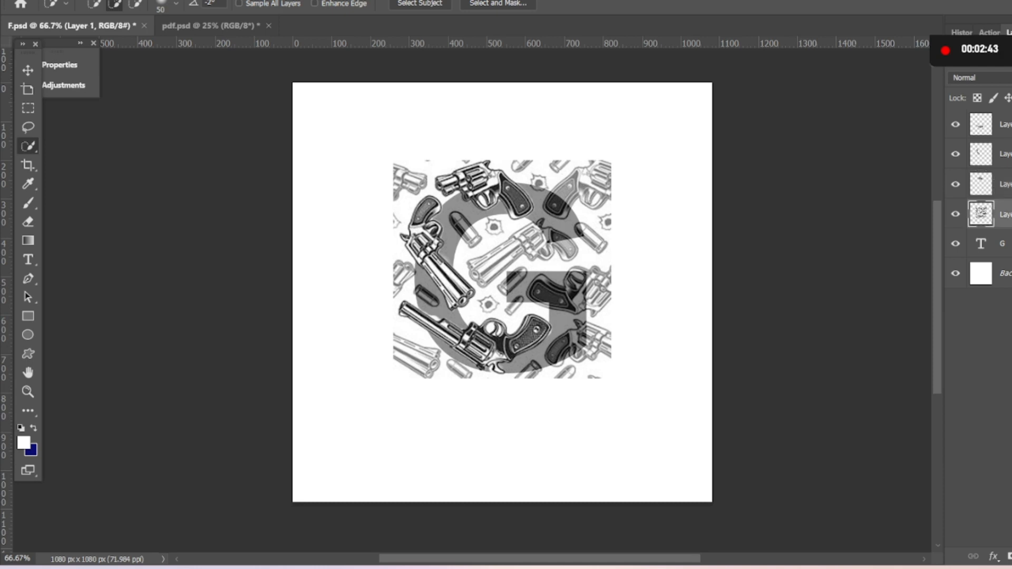
pyautogui.hotkey('ctrl', 'alt', 'g')
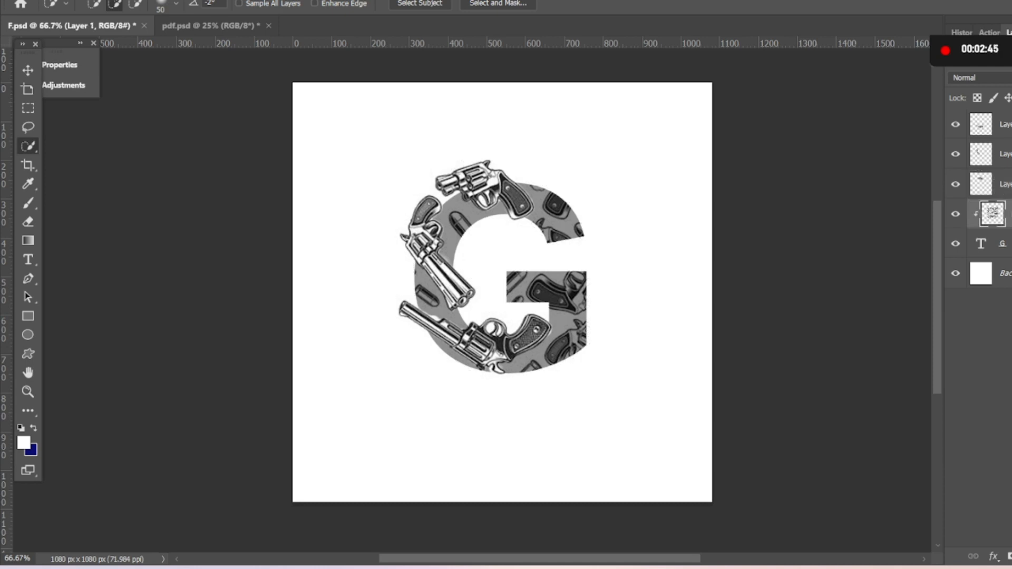
pyautogui.press('0')
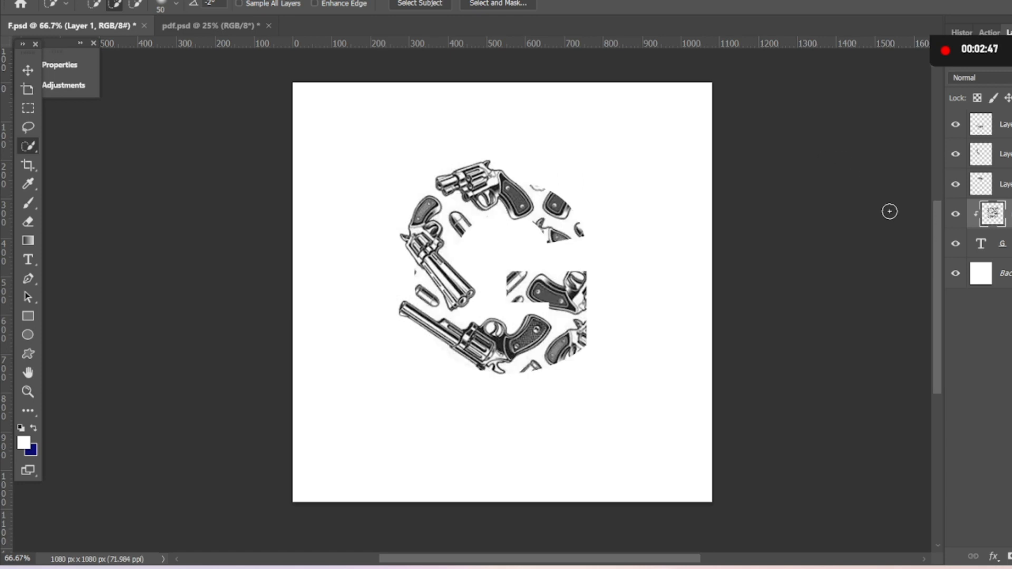
# Add a Drop Shadow effect to the G text layer, moving the layer style dialog clear of the artwork.
pyautogui.rightClick(1001, 244)
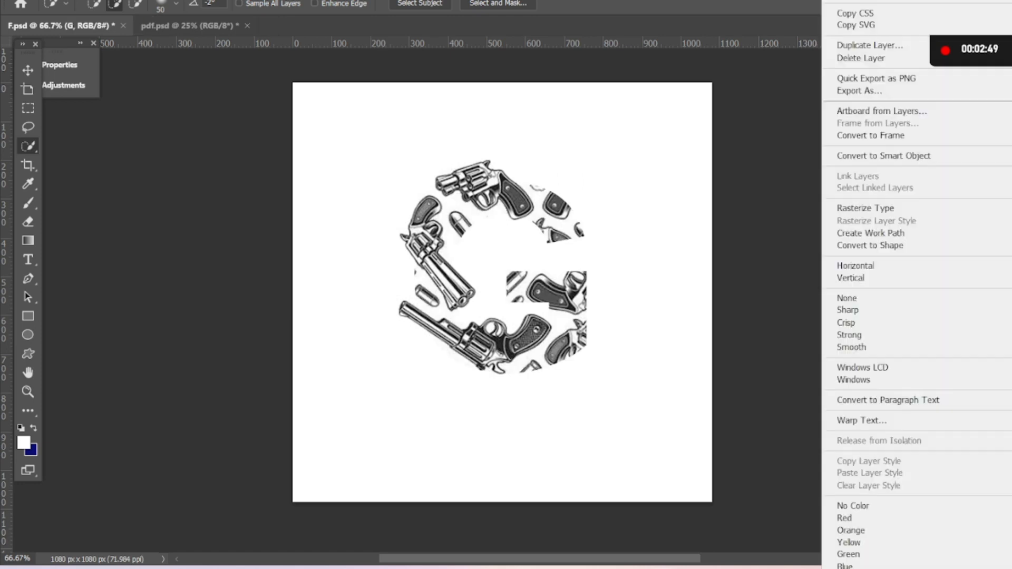
pyautogui.click(896, 4)
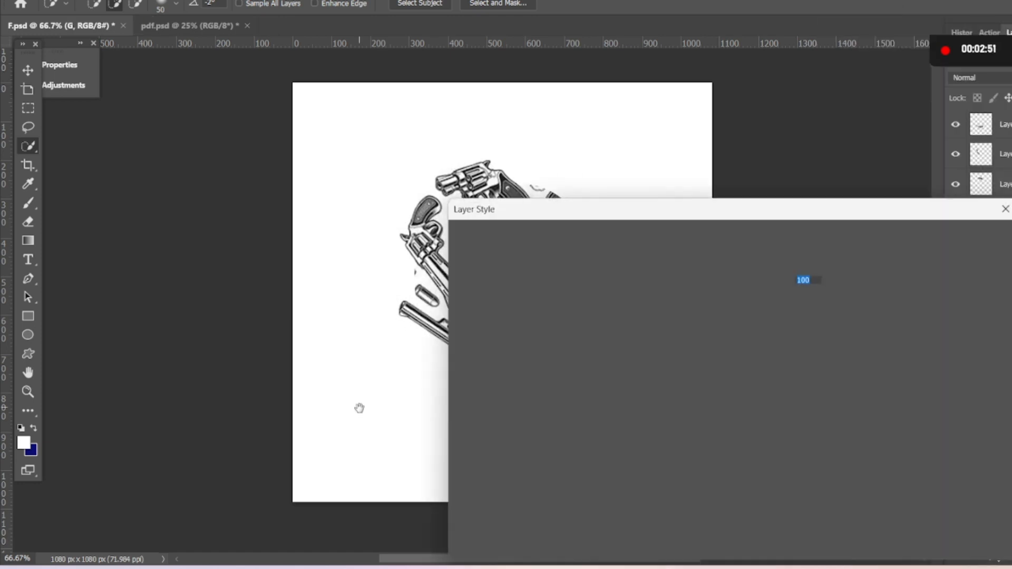
pyautogui.click(528, 485)
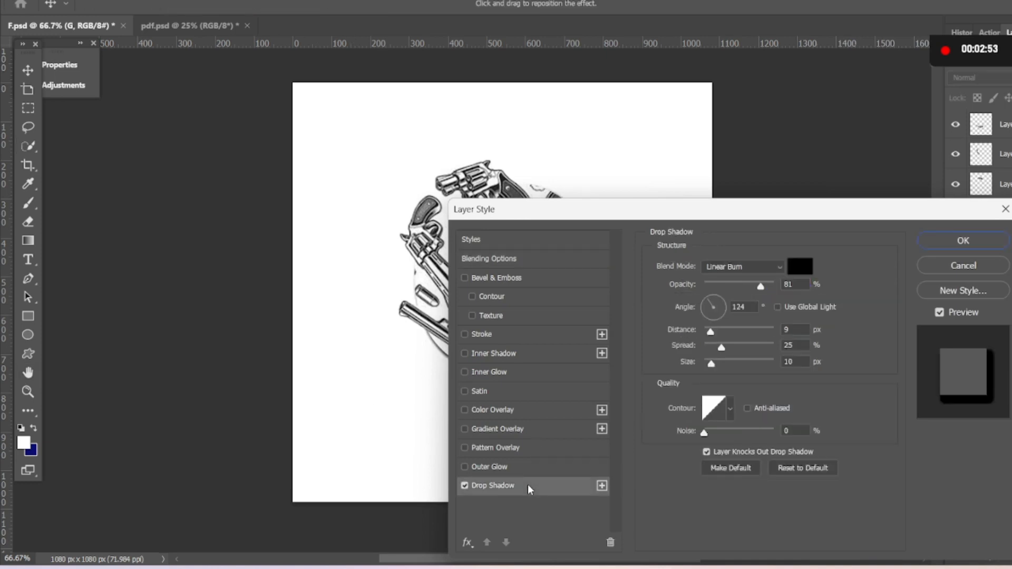
pyautogui.moveTo(775, 214); pyautogui.dragTo(24, 109)
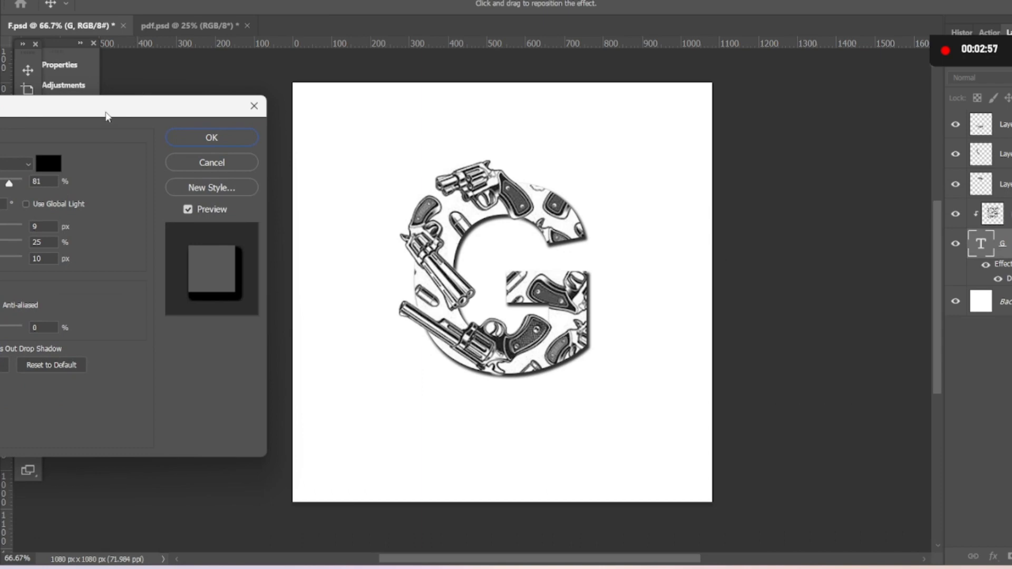
pyautogui.moveTo(106, 115); pyautogui.dragTo(225, 233)
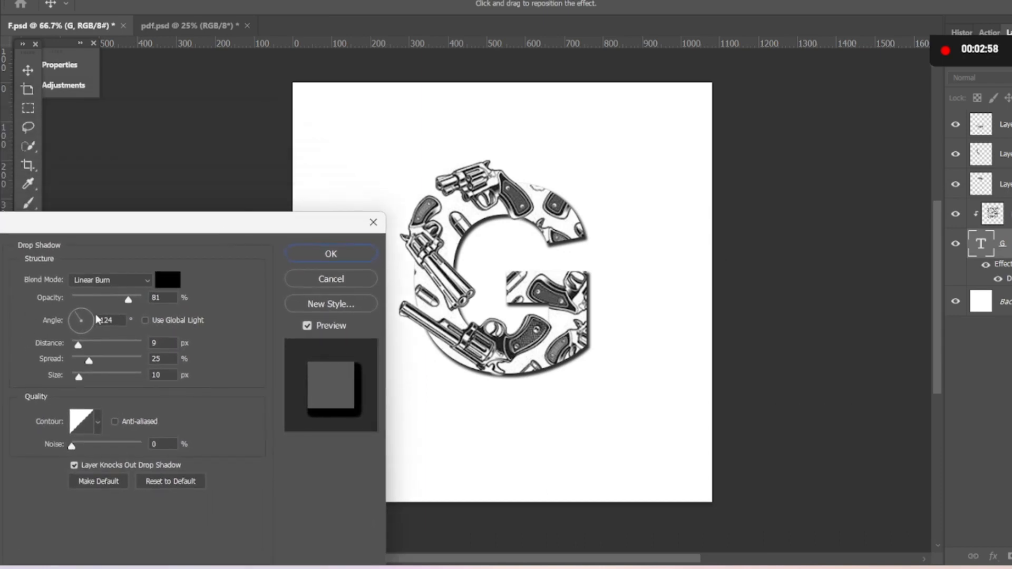
# Raise the drop shadow's angle to 190° and readjust the shadow direction on the angle dial.
pyautogui.click(124, 320)
pyautogui.press('Up')
pyautogui.press('Up')
pyautogui.press('Up')
pyautogui.press('Up')
pyautogui.press('Up')
pyautogui.press('Up')
pyautogui.press('Up')
pyautogui.press('Up')
pyautogui.press('Up')
pyautogui.press('Up')
pyautogui.press('Up')
pyautogui.press('Up')
pyautogui.press('Up')
pyautogui.press('Up')
pyautogui.press('Up')
pyautogui.press('Up')
pyautogui.press('Up')
pyautogui.press('Up')
pyautogui.press('Up')
pyautogui.press('Up')
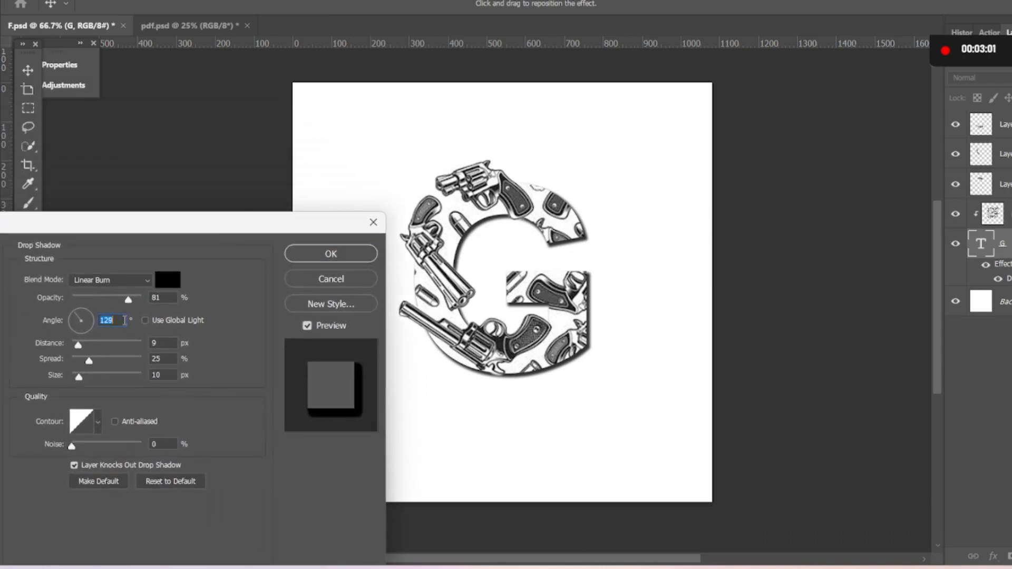
pyautogui.press('Up')
pyautogui.press('Up')
pyautogui.press('Up')
pyautogui.press('Up')
pyautogui.press('Up')
pyautogui.press('Up')
pyautogui.press('Up')
pyautogui.press('Up')
pyautogui.press('Up')
pyautogui.press('Up')
pyautogui.press('Up')
pyautogui.press('Up')
pyautogui.press('Up')
pyautogui.press('Up')
pyautogui.press('Up')
pyautogui.press('Up')
pyautogui.press('Up')
pyautogui.press('Up')
pyautogui.press('Up')
pyautogui.press('Up')
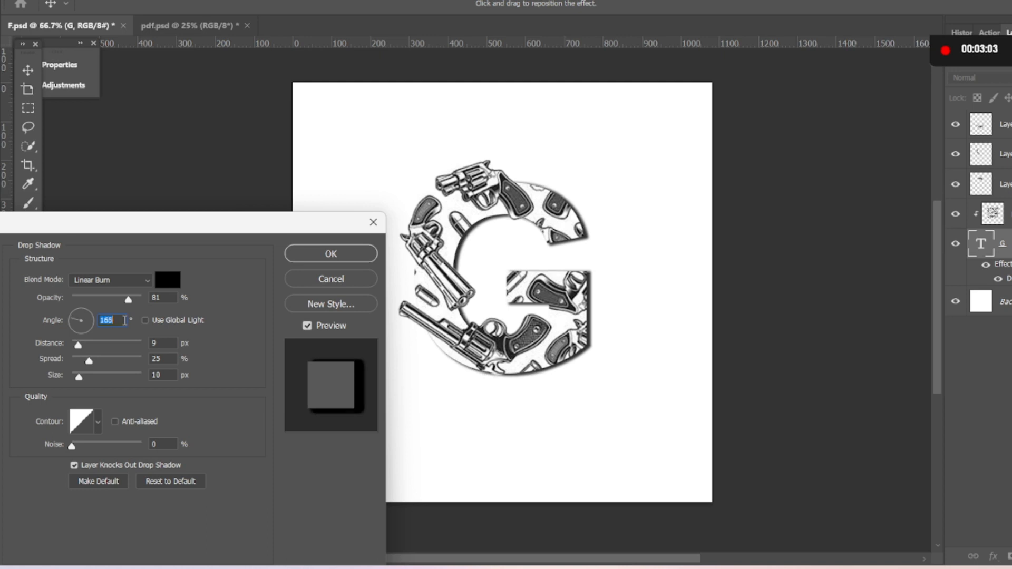
pyautogui.press('Up')
pyautogui.press('Up')
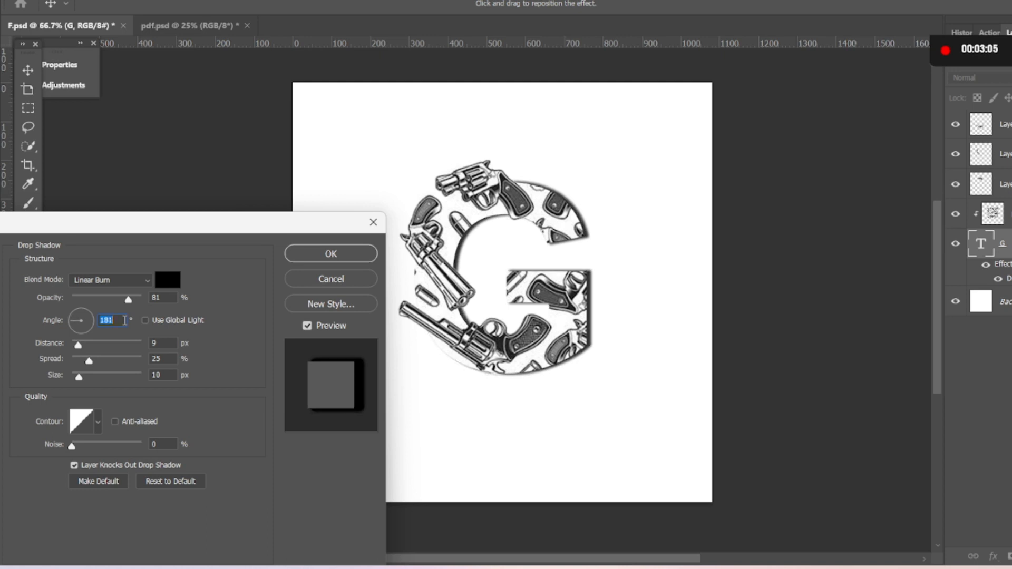
pyautogui.press('Up')
pyautogui.press('Up')
pyautogui.press('Up')
pyautogui.press('Up')
pyautogui.press('Up')
pyautogui.press('Up')
pyautogui.press('Up')
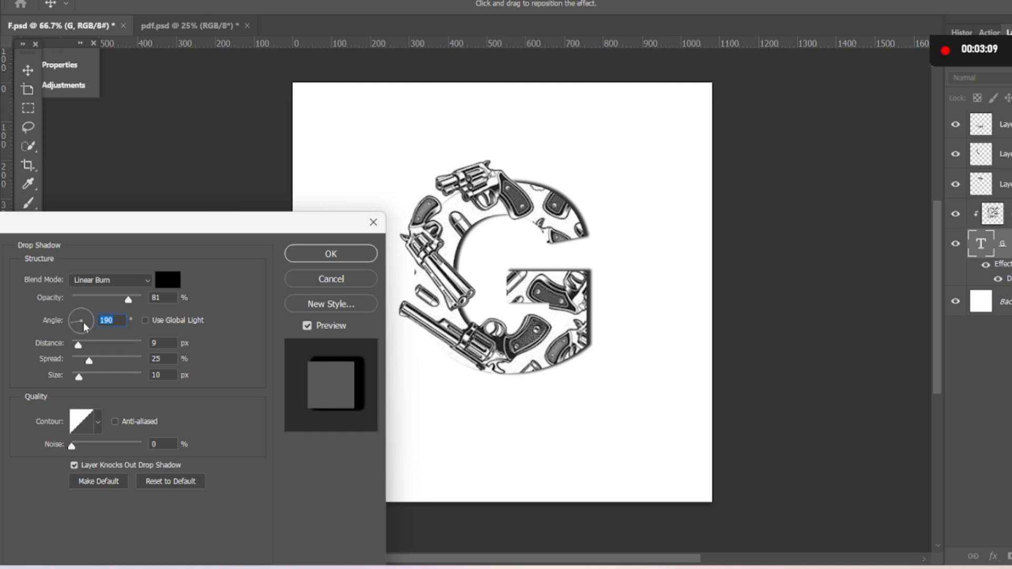
pyautogui.click(68, 316)
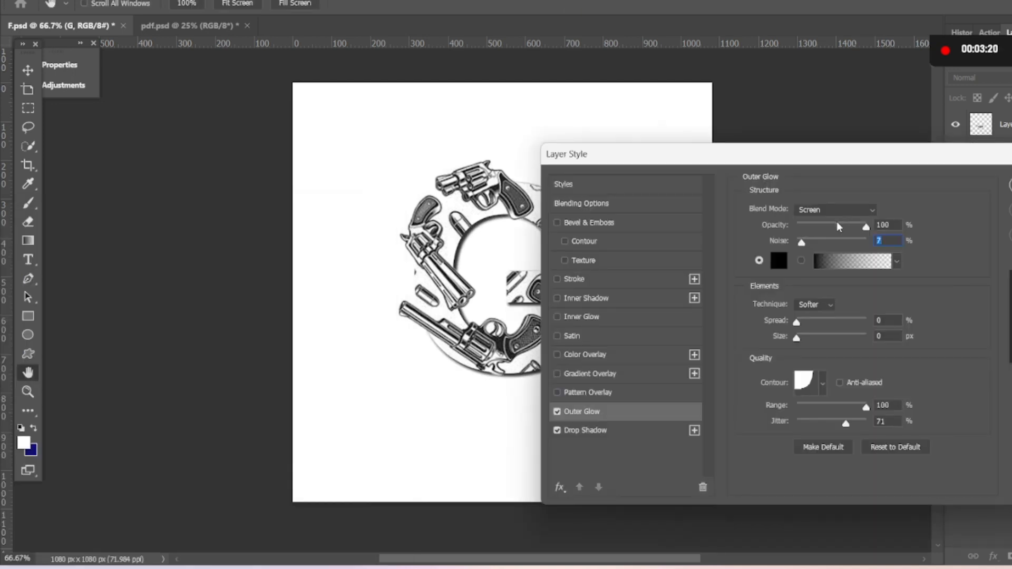
# Set the G layer's Outer Glow to a size of 240 px, 0% jitter and 22% range.
pyautogui.hotkey('shift', 'Tab')
pyautogui.moveTo(798, 337); pyautogui.dragTo(865, 336)
pyautogui.moveTo(846, 424); pyautogui.dragTo(778, 426)
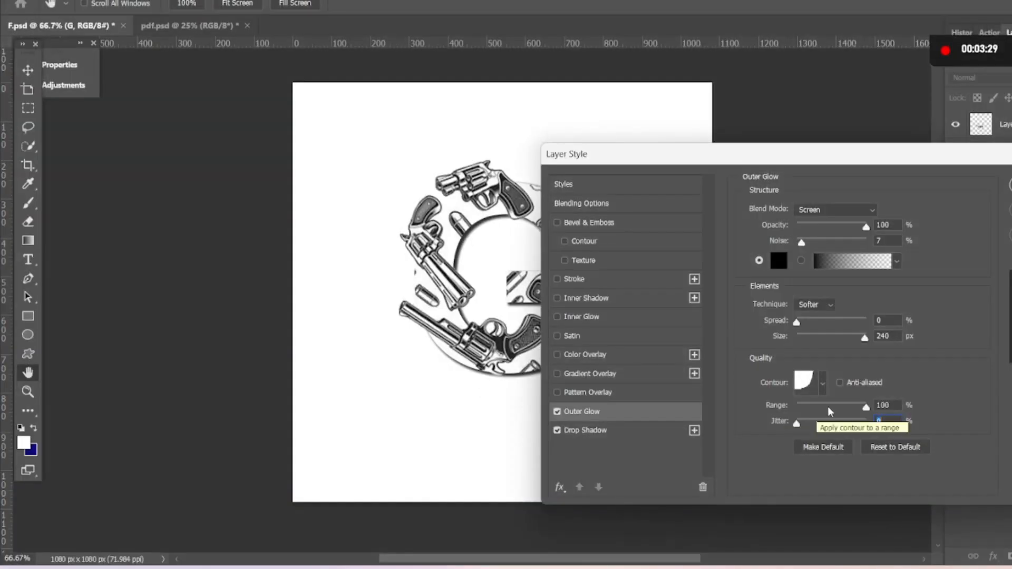
pyautogui.click(829, 406)
pyautogui.moveTo(827, 404); pyautogui.dragTo(814, 404)
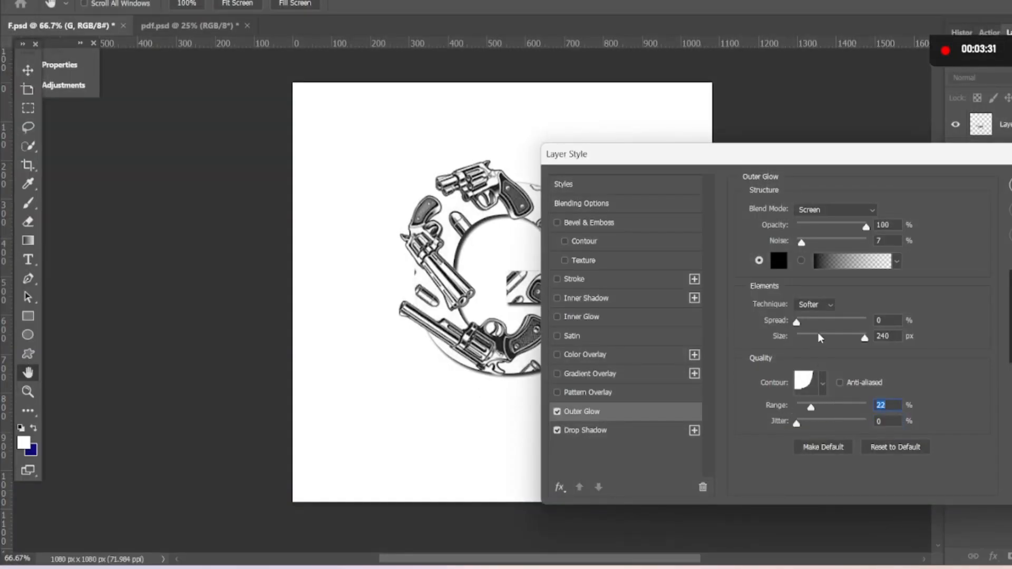
# Reduce the Outer Glow size on the G text layer.
pyautogui.moveTo(818, 333); pyautogui.dragTo(802, 334)
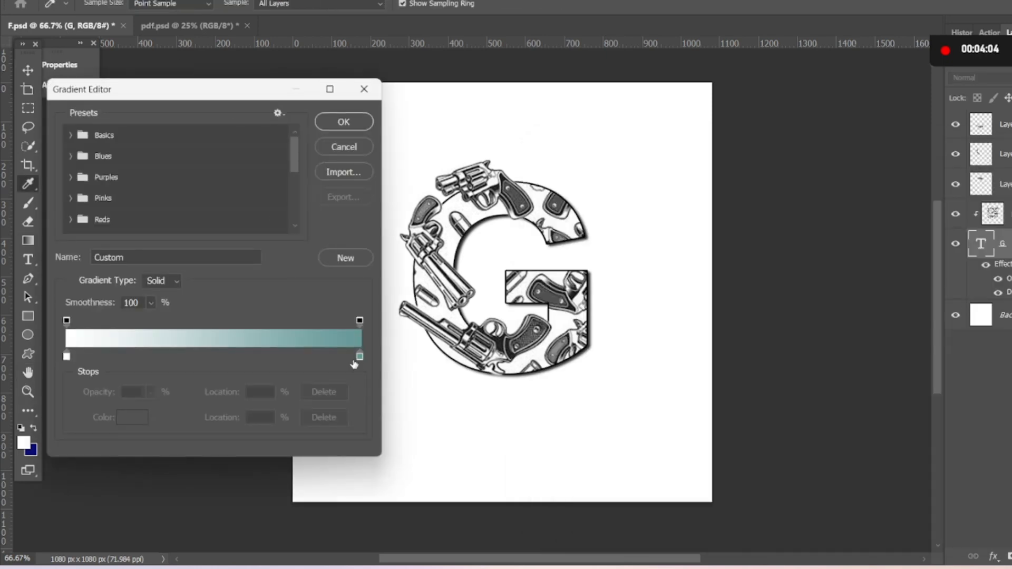
# Set the gradient's end colour stop to a neutral mid-gray, keeping white as the start colour.
pyautogui.doubleClick(359, 357)
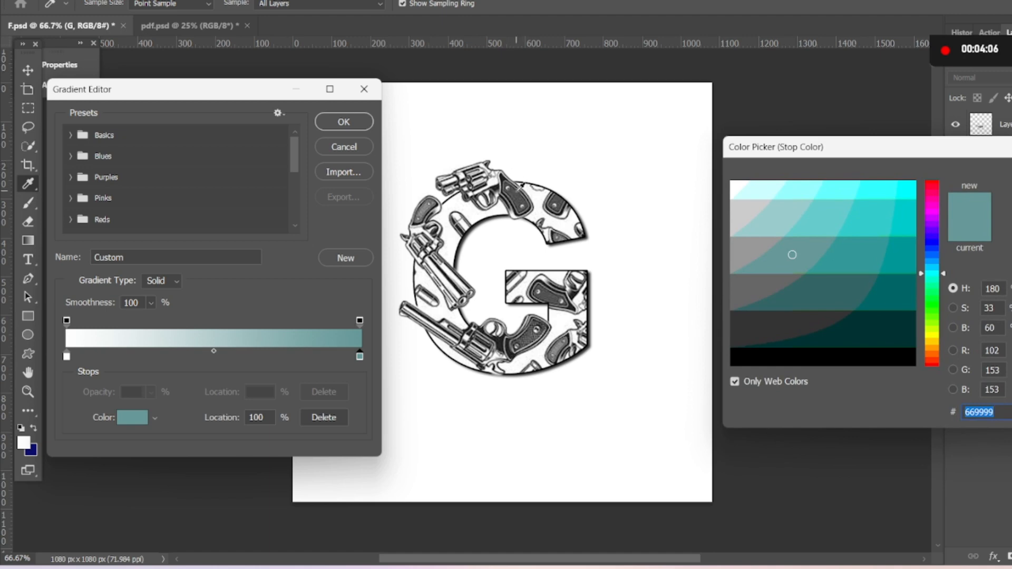
pyautogui.click(522, 188)
pyautogui.press('Return')
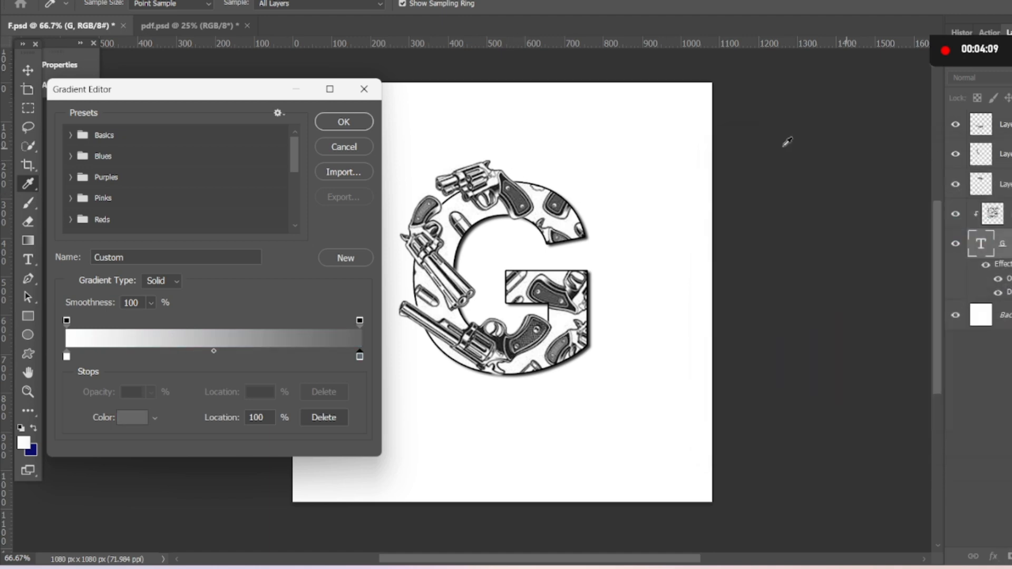
pyautogui.click(337, 119)
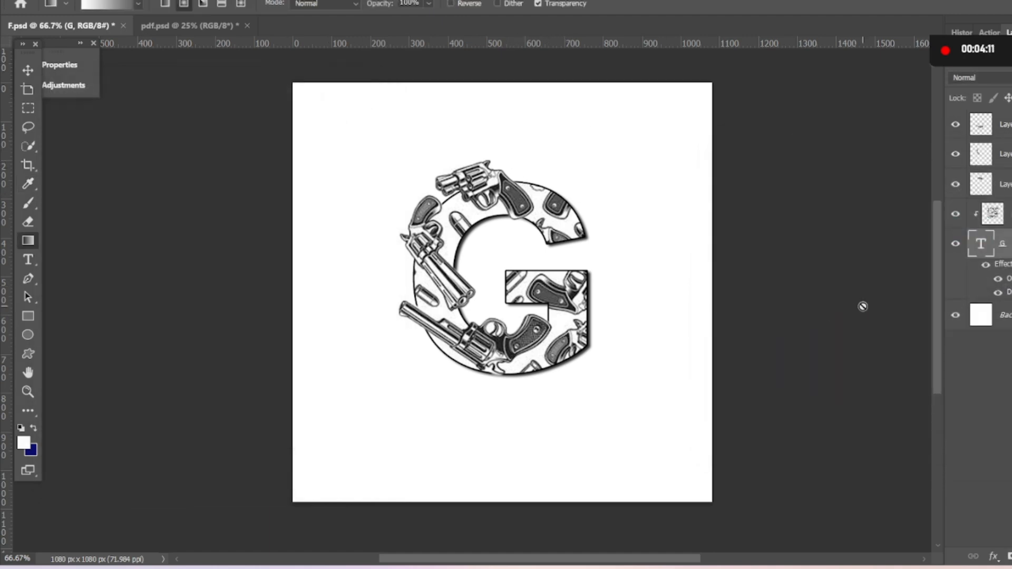
# Add a new layer above the Background and fill it with a white-to-gray radial gradient spreading from the canvas centre.
pyautogui.click(1006, 315)
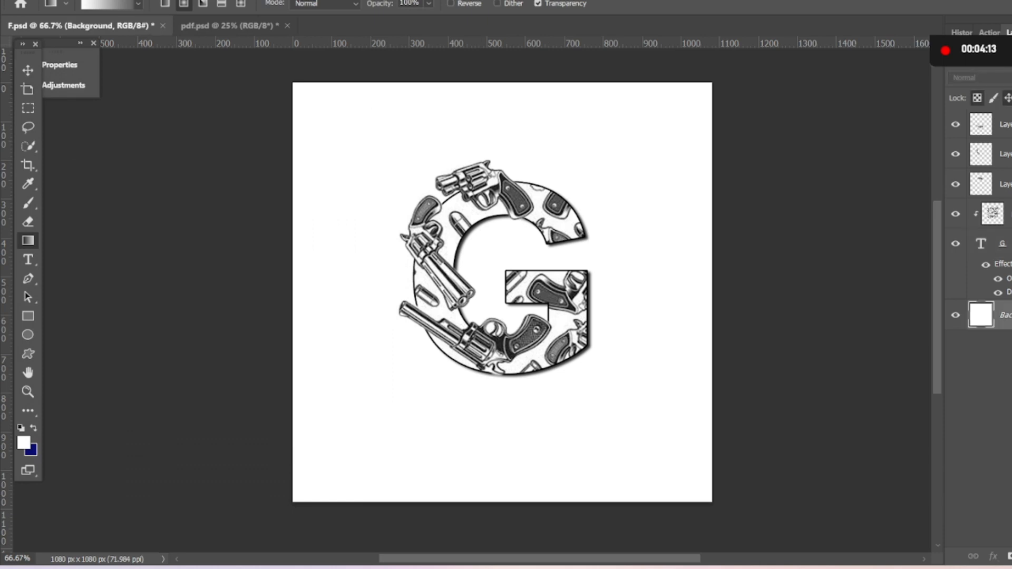
pyautogui.hotkey('ctrl', 'shift', 'alt', 'n')
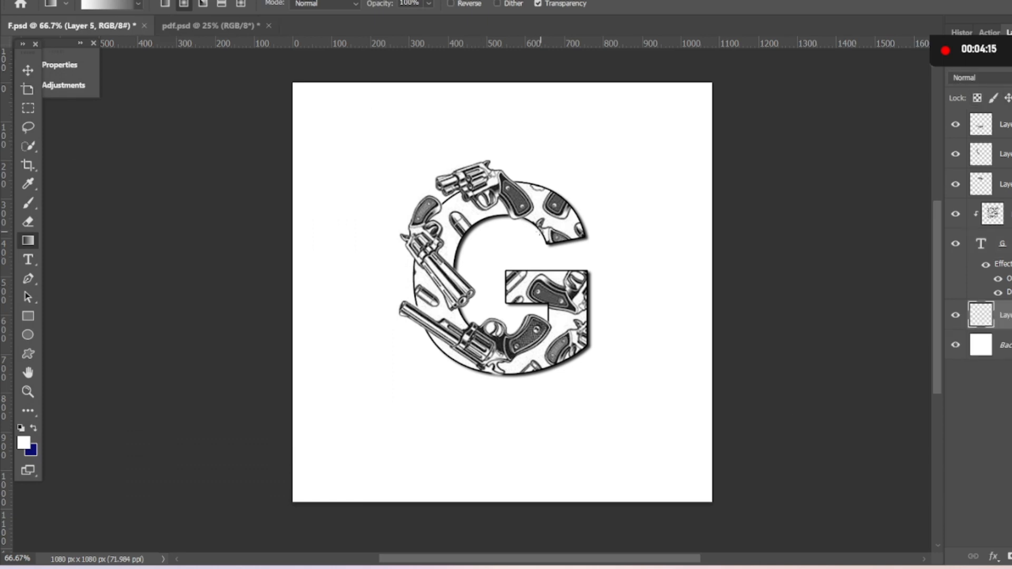
pyautogui.moveTo(477, 269); pyautogui.dragTo(196, 96)
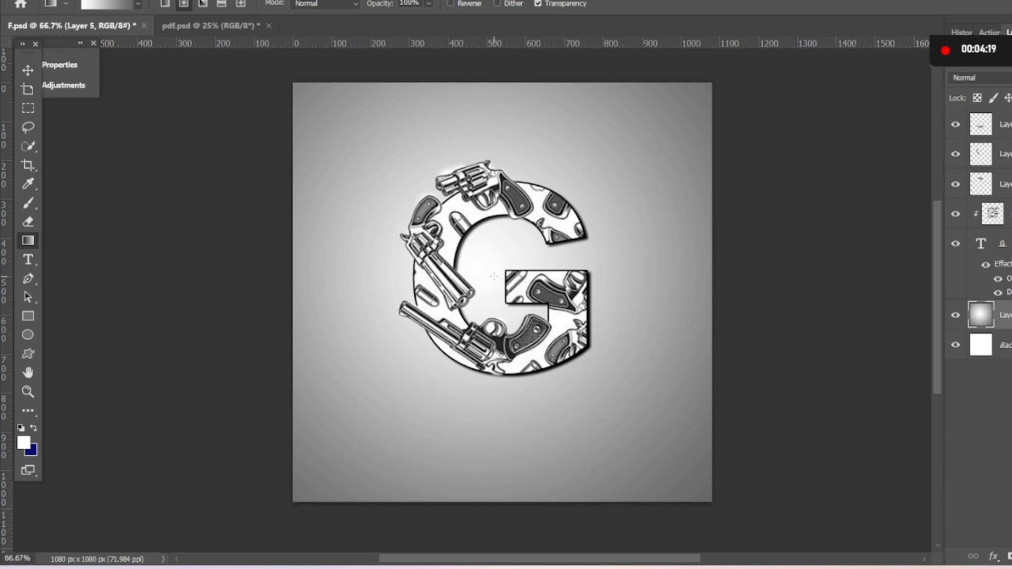
pyautogui.moveTo(494, 274); pyautogui.dragTo(282, 61)
pyautogui.moveTo(500, 291); pyautogui.dragTo(95, 47)
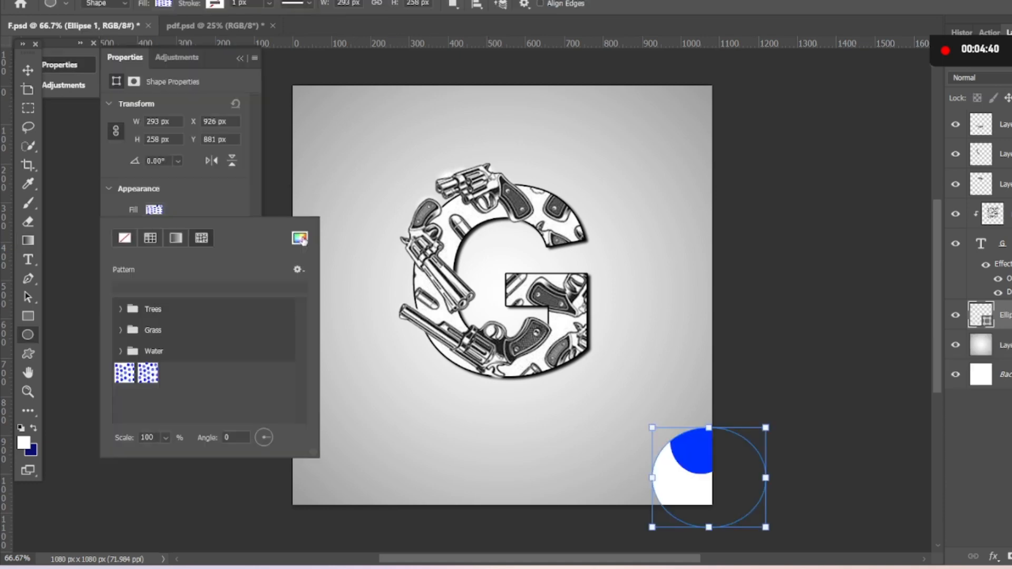
# Change the corner ellipse's pattern fill to the solid dark gray 333333.
pyautogui.click(298, 238)
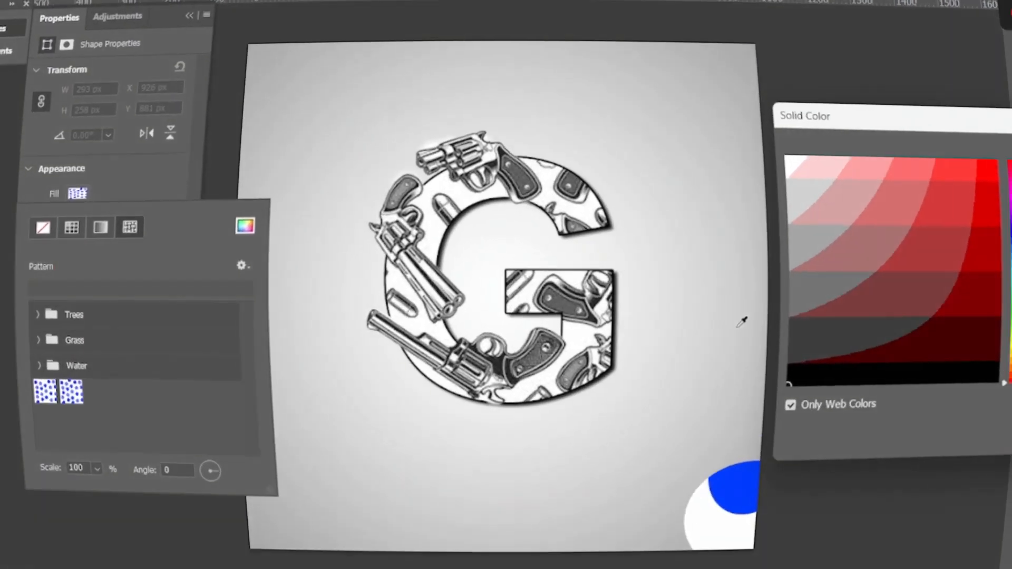
pyautogui.click(765, 323)
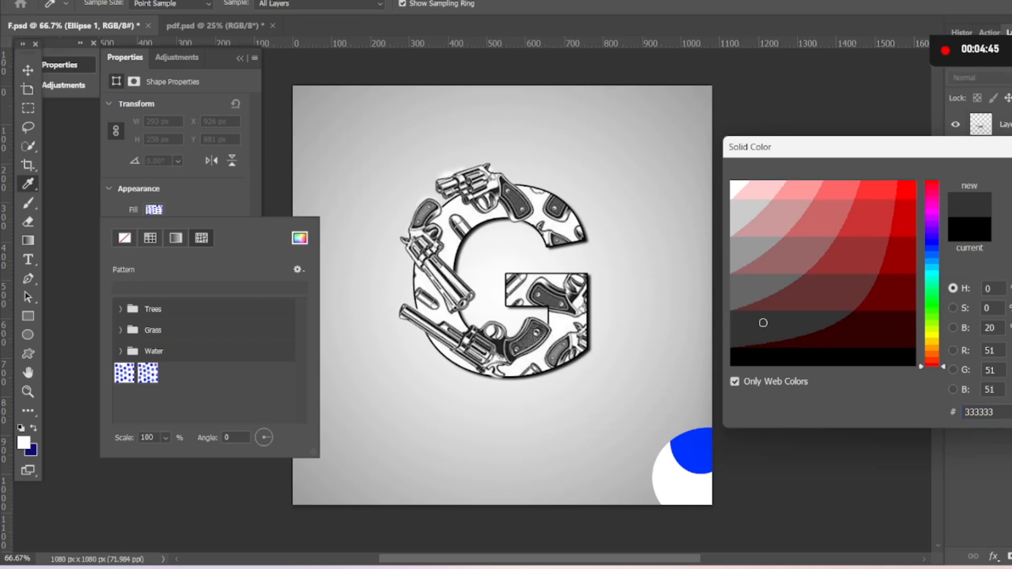
pyautogui.press('Return')
# Shift the ellipse to about X 881, Y 868 px and place a copy over the canvas's upper-left corner at about X -121, Y -58 px.
pyautogui.click(28, 69)
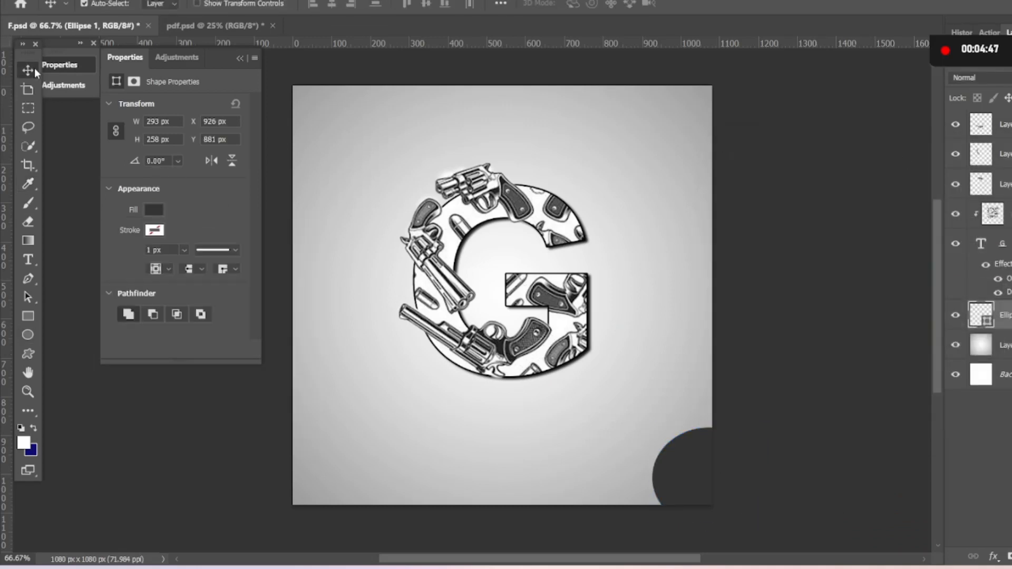
pyautogui.moveTo(687, 469); pyautogui.dragTo(282, 127)
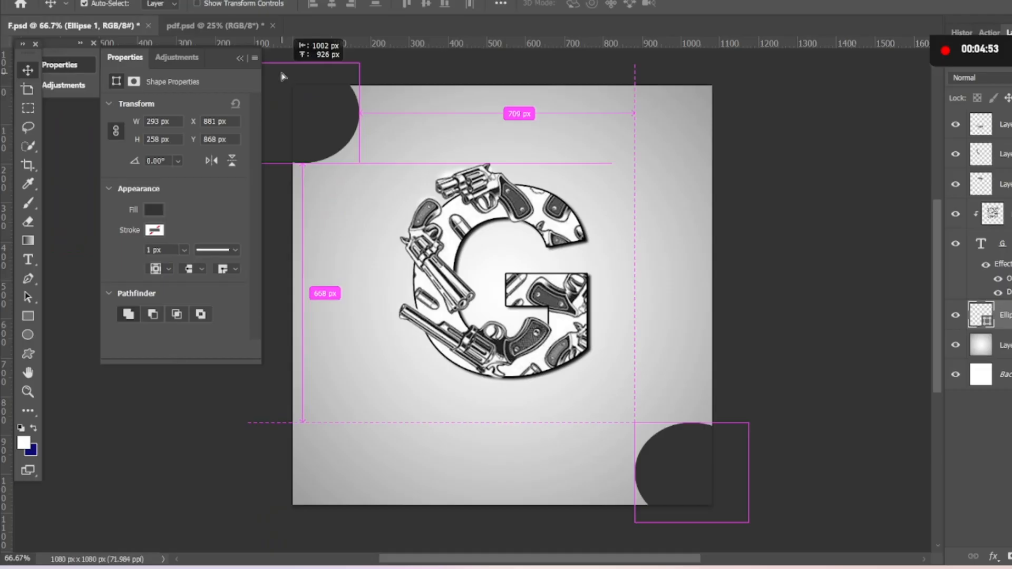
pyautogui.moveTo(282, 77); pyautogui.dragTo(282, 78)
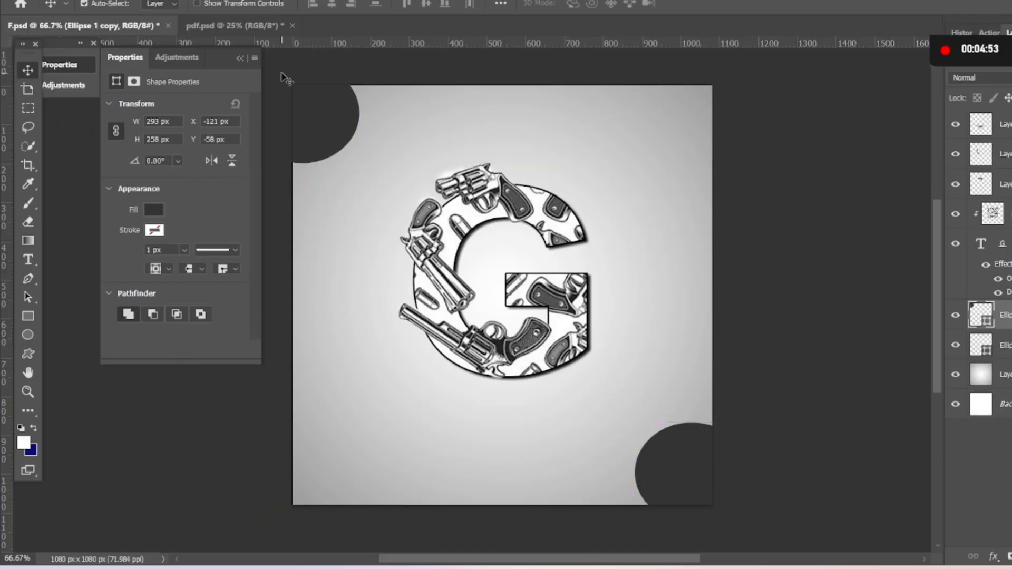